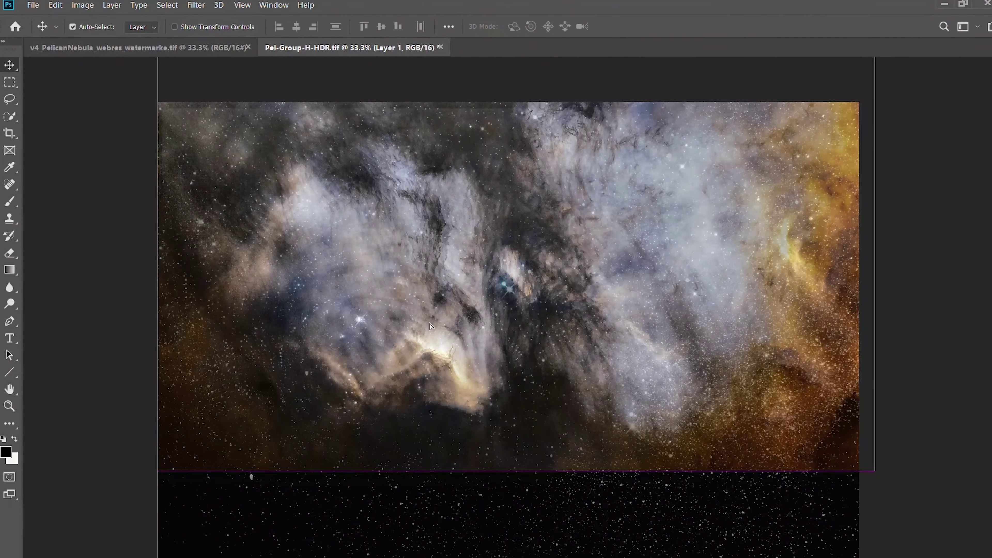
Move Layer 1 over the underlying image and nudge it until the bright central star coincides in both.
key(ctrl+plus)
key(ctrl+plus)
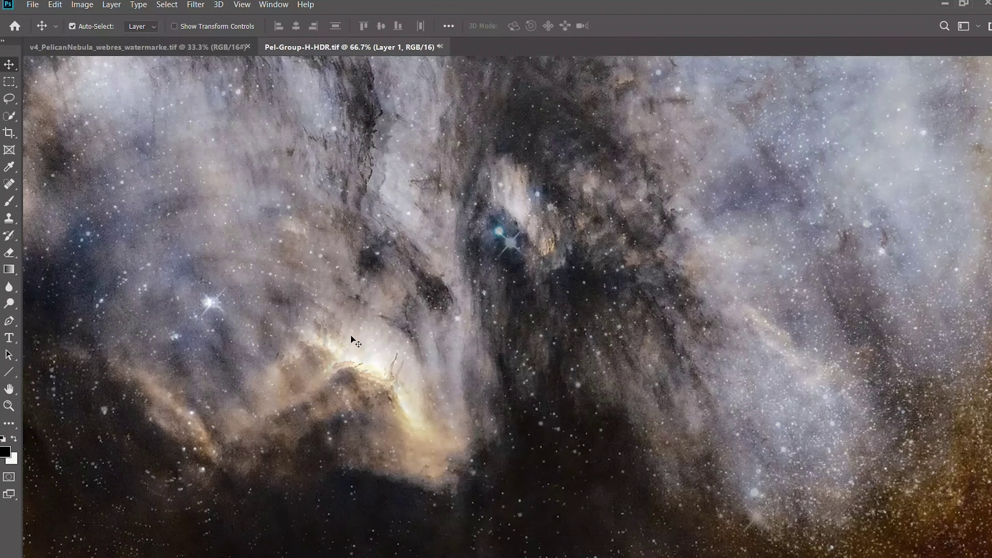
drag(515, 294, 521, 300)
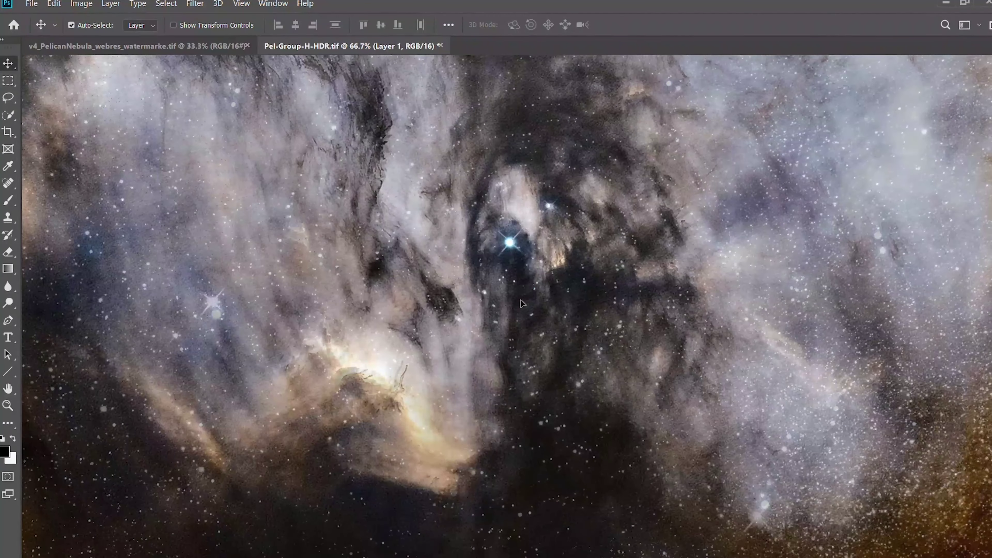
key(Right)
key(Right)
key(Right)
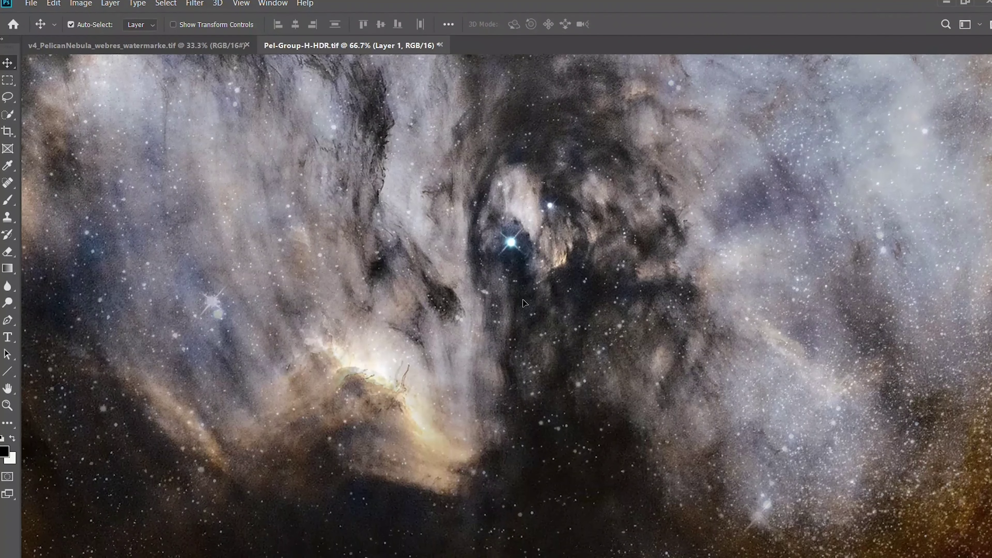
Start a free transform on Layer 1 and rotate it about 2.02° clockwise to match the underlying star field.
key(ctrl+minus)
key(ctrl+minus)
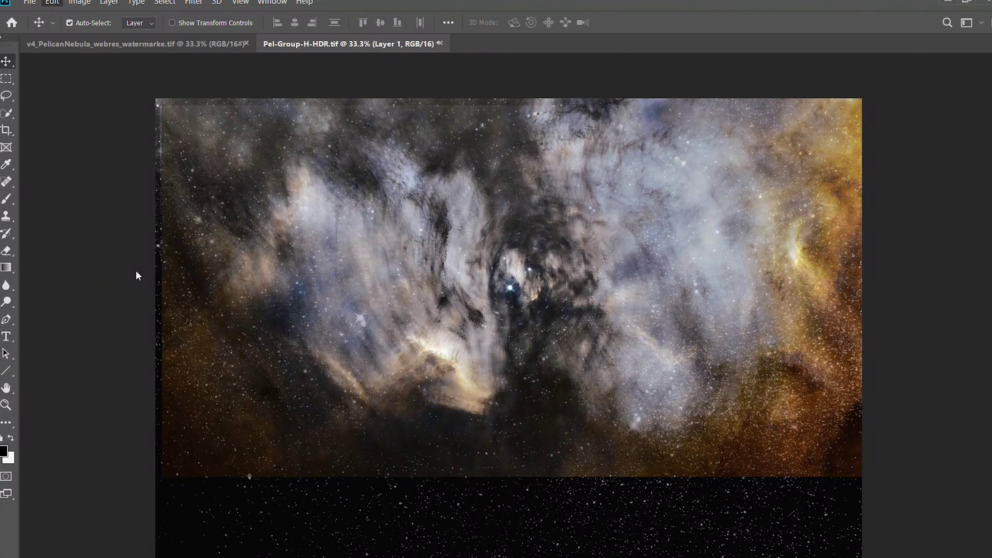
key(ctrl+t)
drag(155, 491, 149, 475)
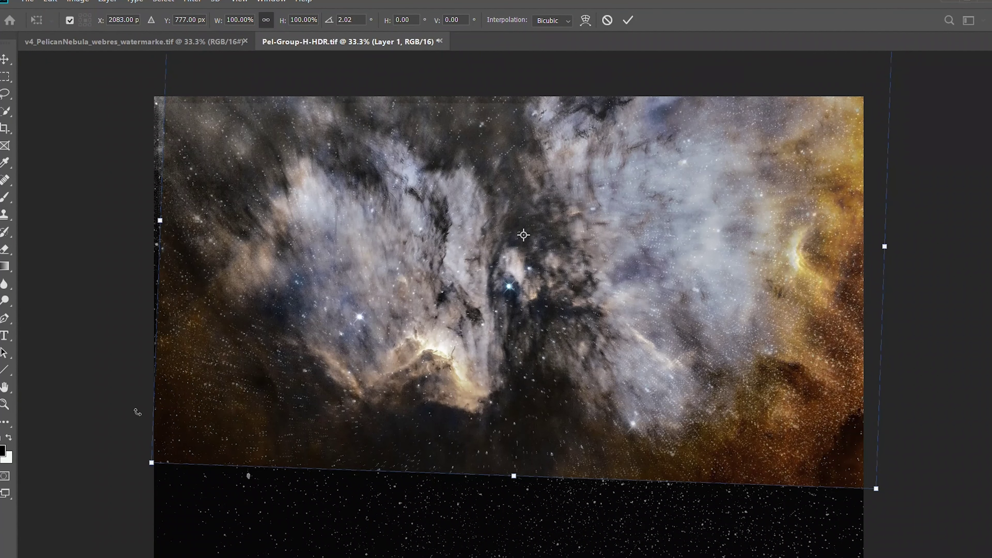
Scale Layer 1 proportionally to about 101% from its lower and right edges to match the underlying stars.
key(ctrl+plus)
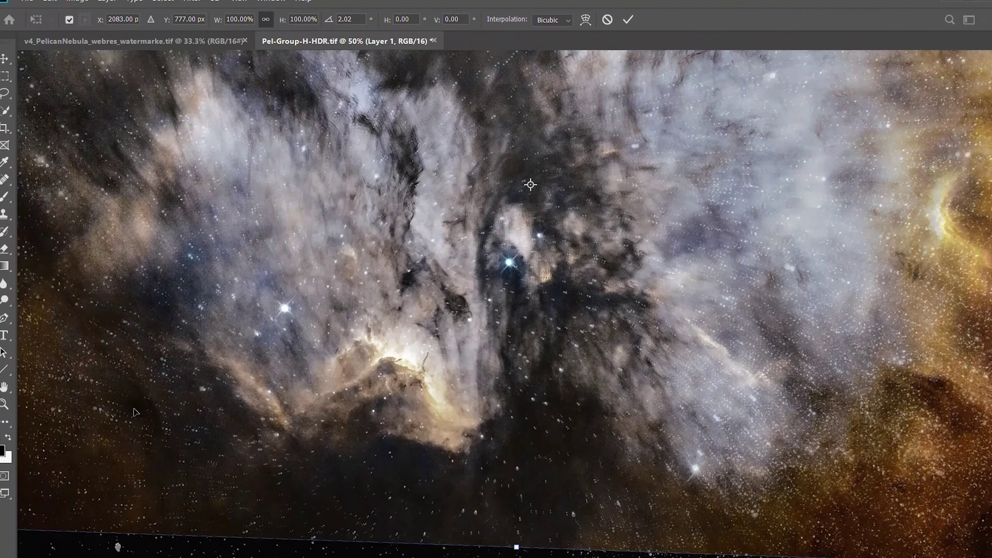
drag(517, 549, 519, 551)
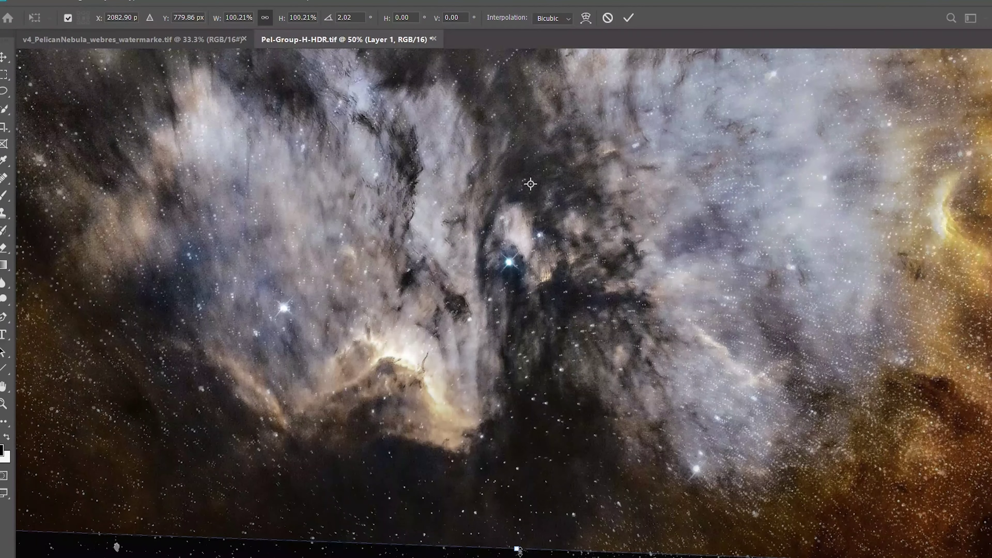
drag(530, 184, 95, 184)
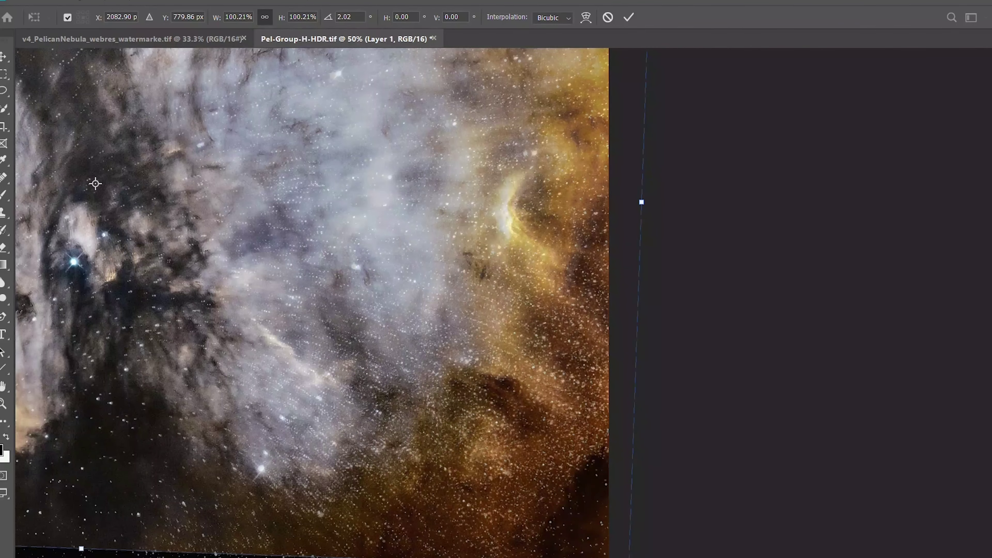
drag(630, 557, 632, 557)
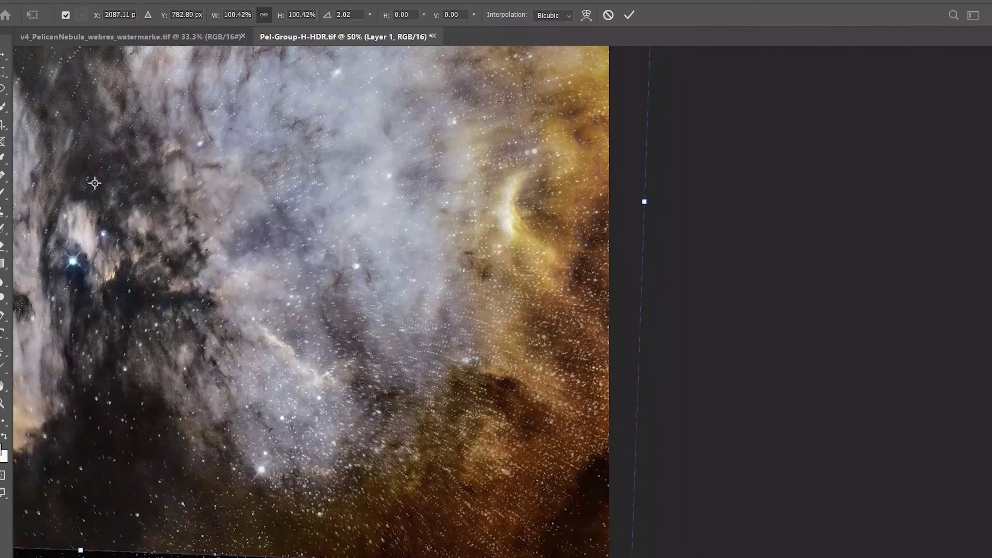
drag(644, 202, 652, 202)
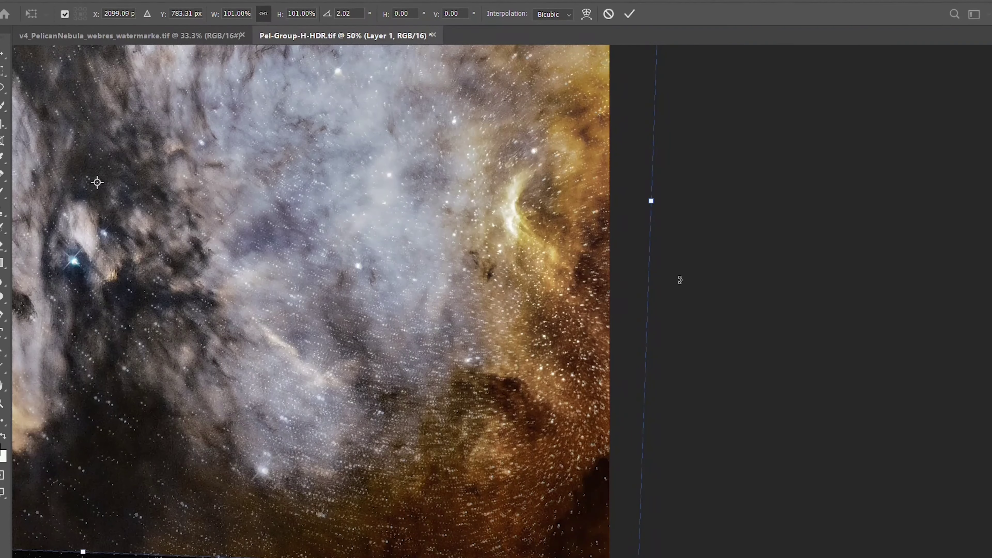
Fine-tune Layer 1's proportional scale to about 102% while aligning the stars in the image's upper-left area.
scroll(313, 301, up, 6)
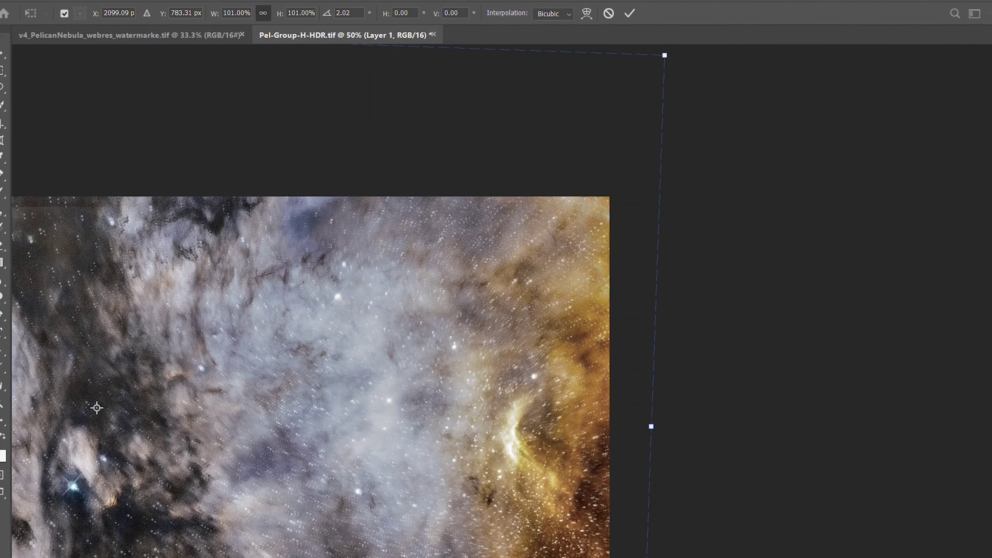
scroll(313, 301, up, 1)
scroll(500, 301, left, 20)
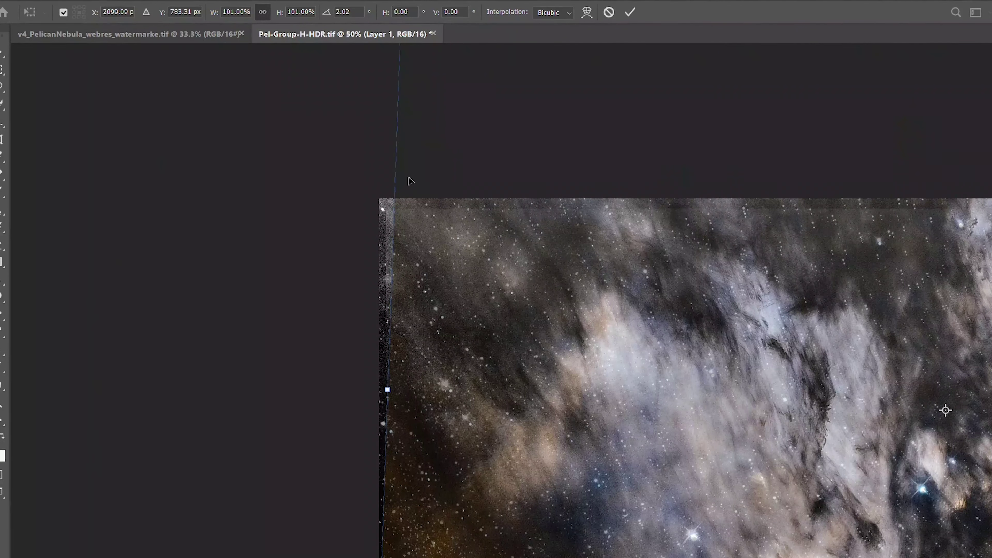
drag(395, 164, 392, 170)
scroll(904, 324, up, 5)
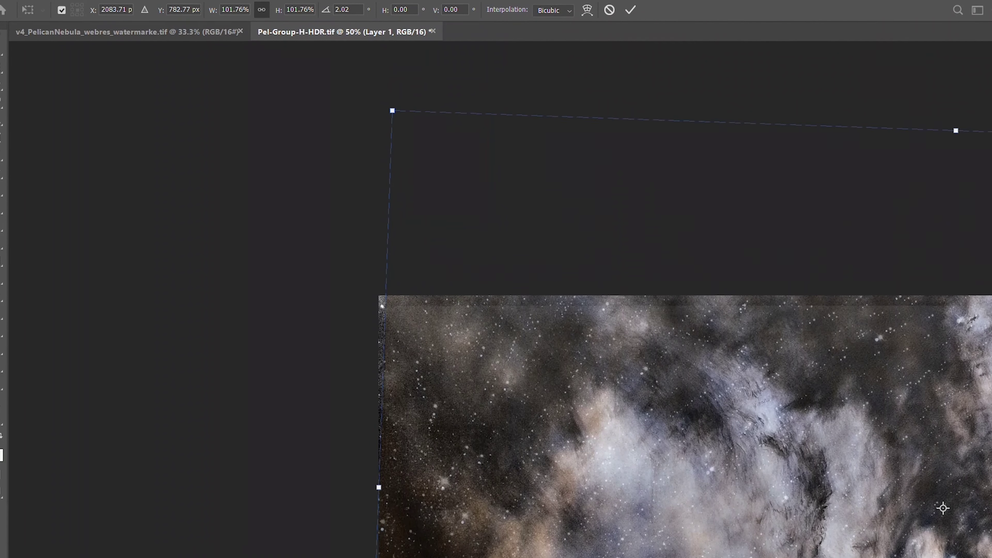
drag(620, 156, 620, 149)
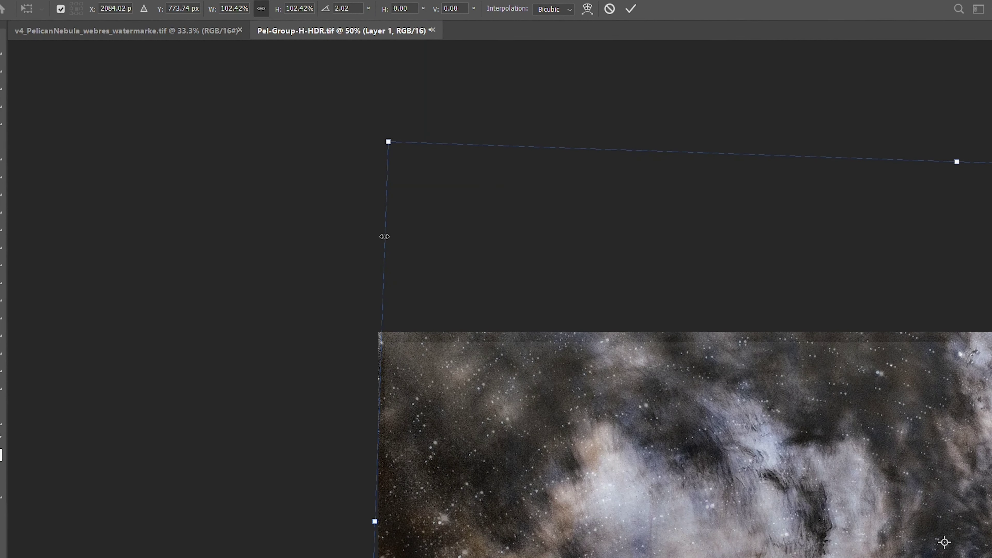
drag(384, 236, 395, 233)
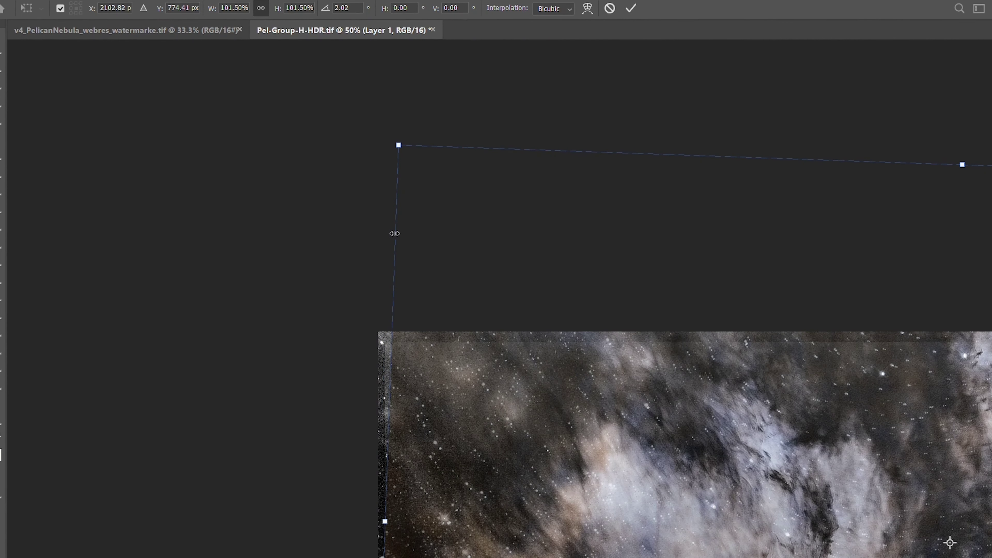
drag(399, 145, 393, 140)
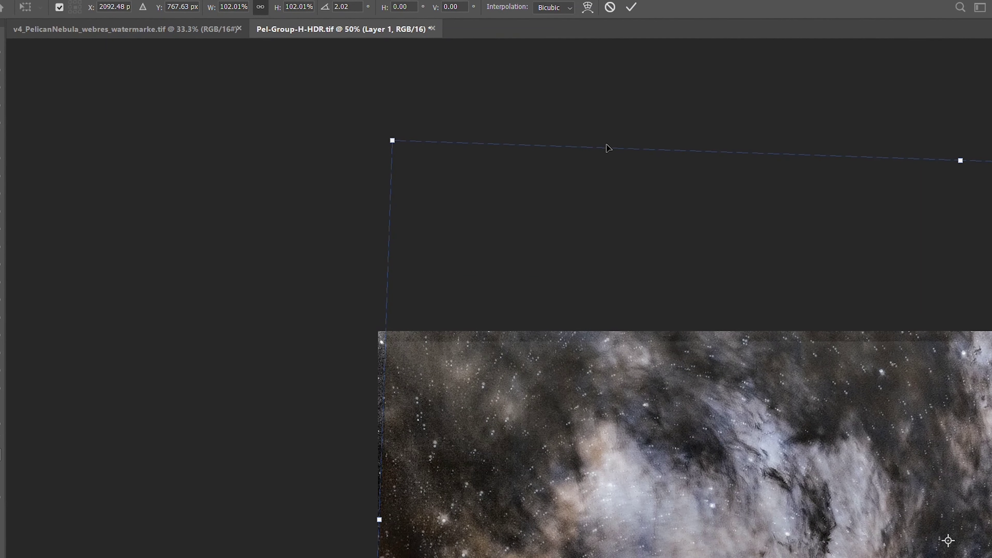
drag(392, 140, 394, 139)
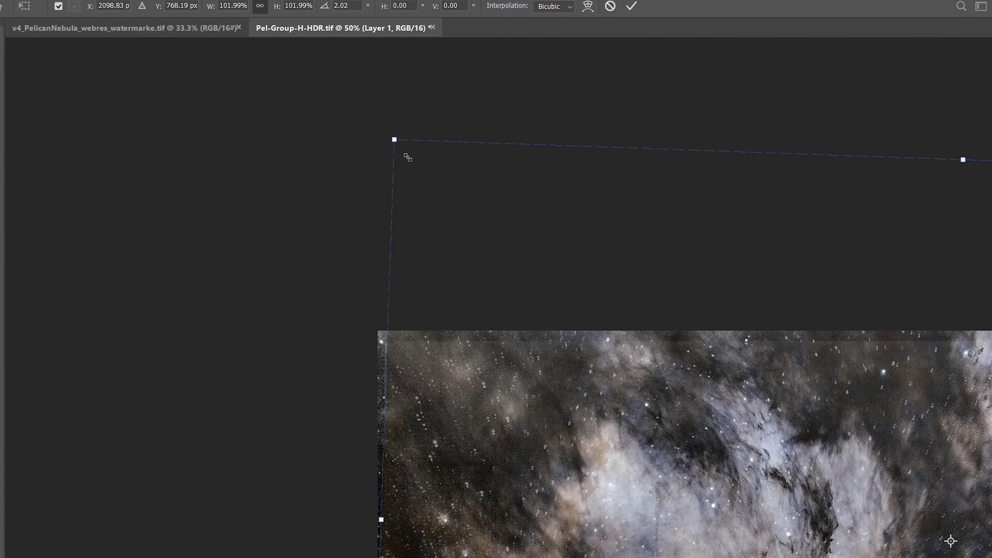
Reposition Layer 1 and reduce its scale slightly to align the stars in the image's lower-left area.
scroll(346, 487, down, 10)
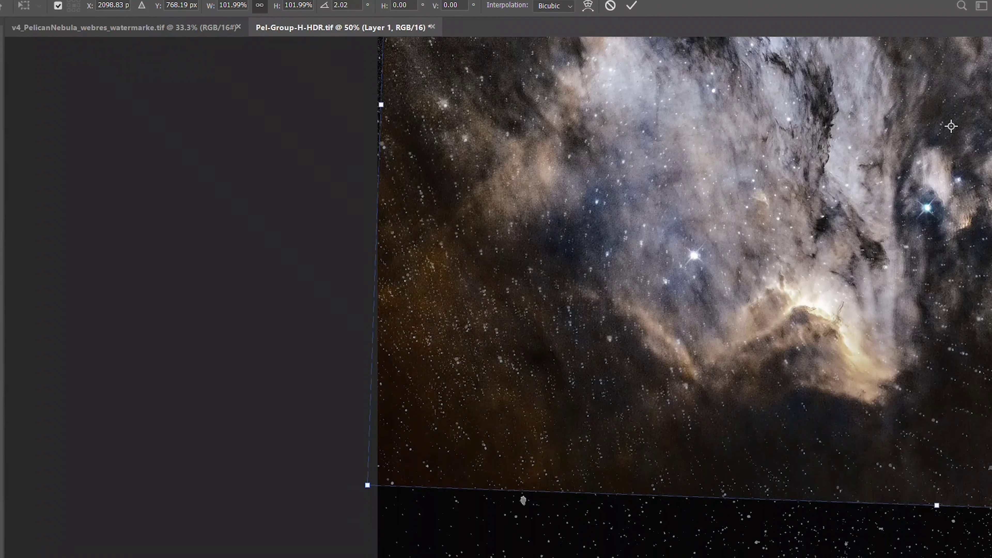
drag(365, 475, 369, 472)
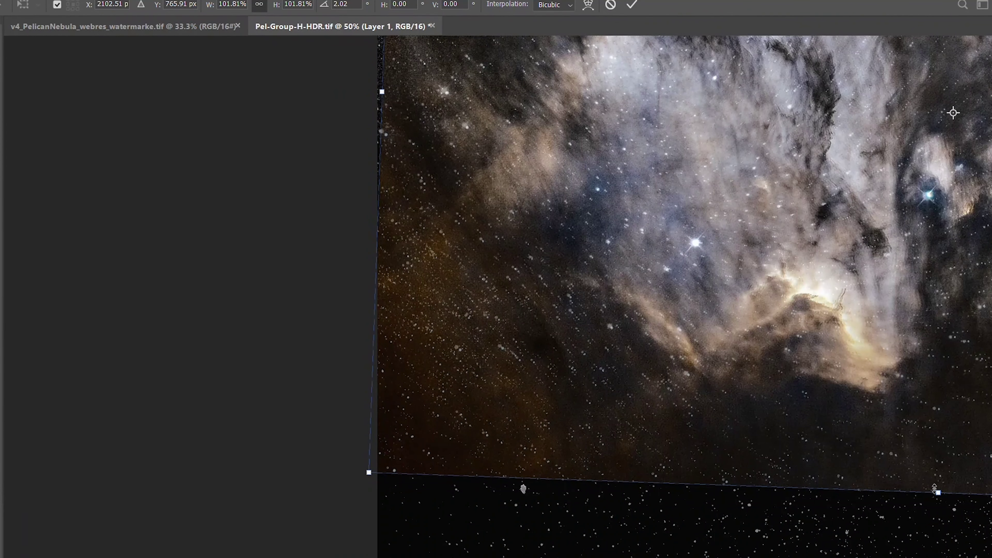
drag(926, 486, 935, 491)
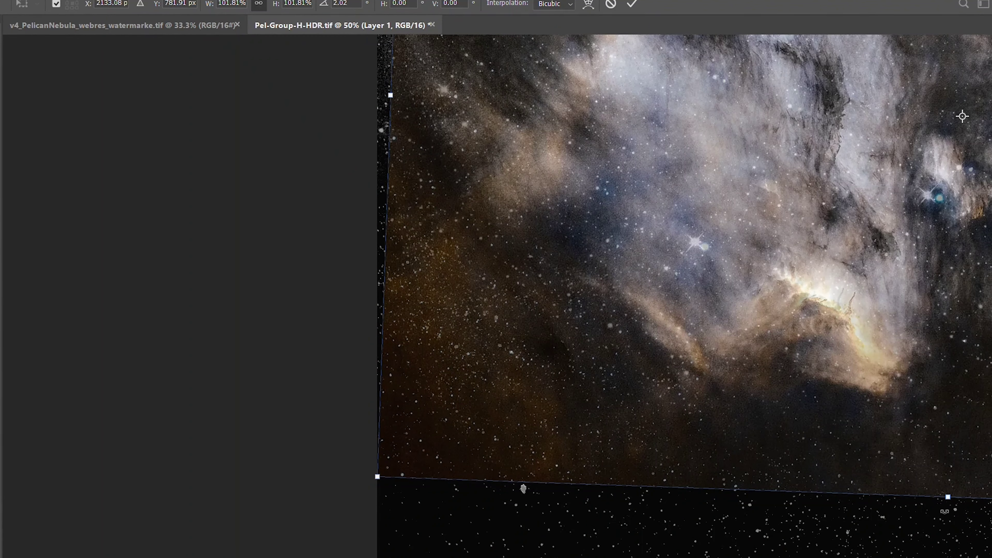
mouse_move(752, 383)
mouse_down()
mouse_move(734, 378)
mouse_move(741, 376)
mouse_up()
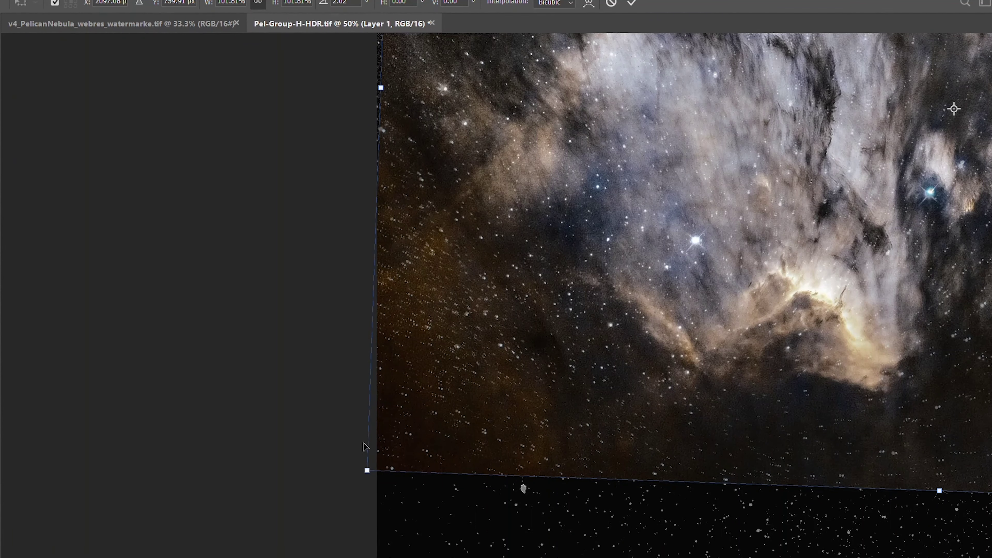
drag(367, 449, 370, 447)
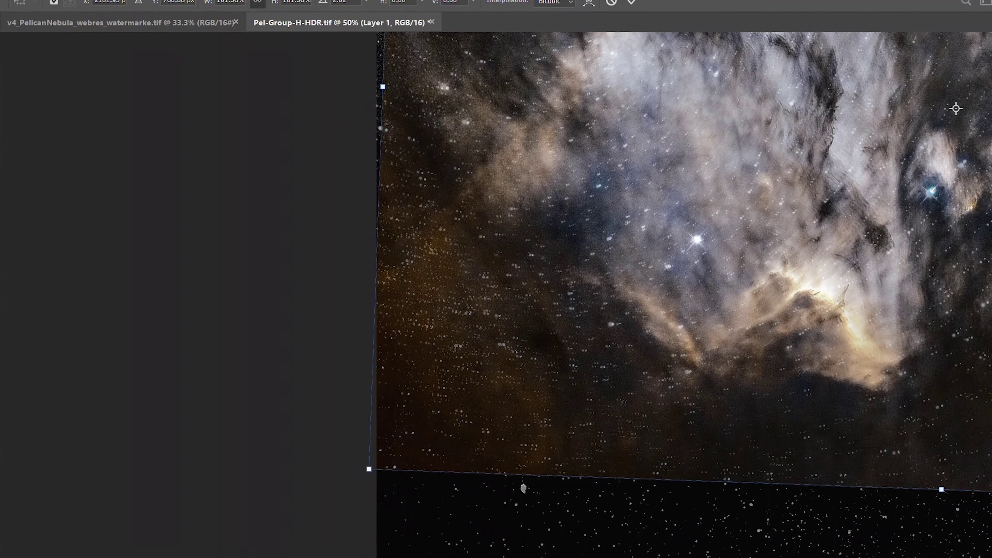
Adjust Layer 1's right and lower edges to align the stars on the image's right side, and apply the transform.
scroll(523, 488, right, 10)
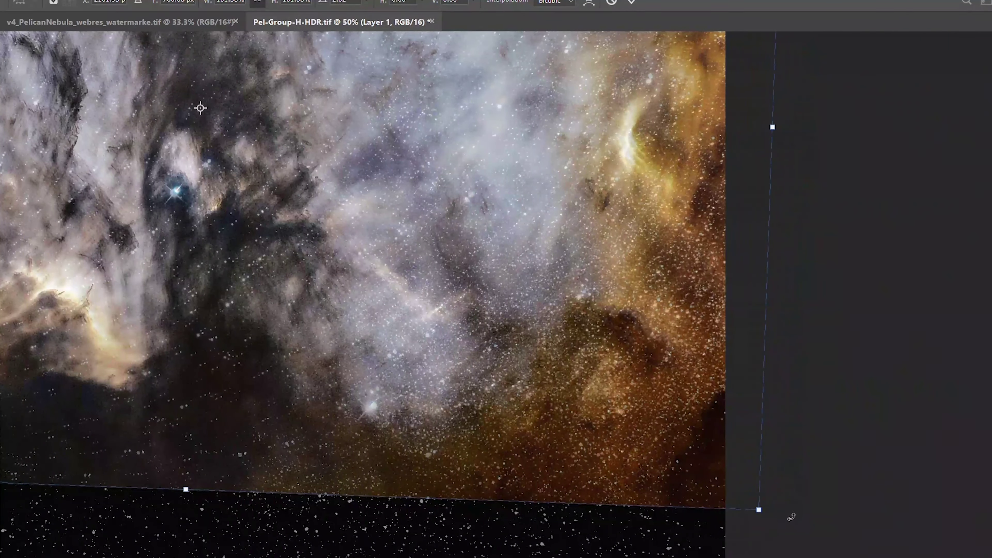
drag(773, 126, 769, 125)
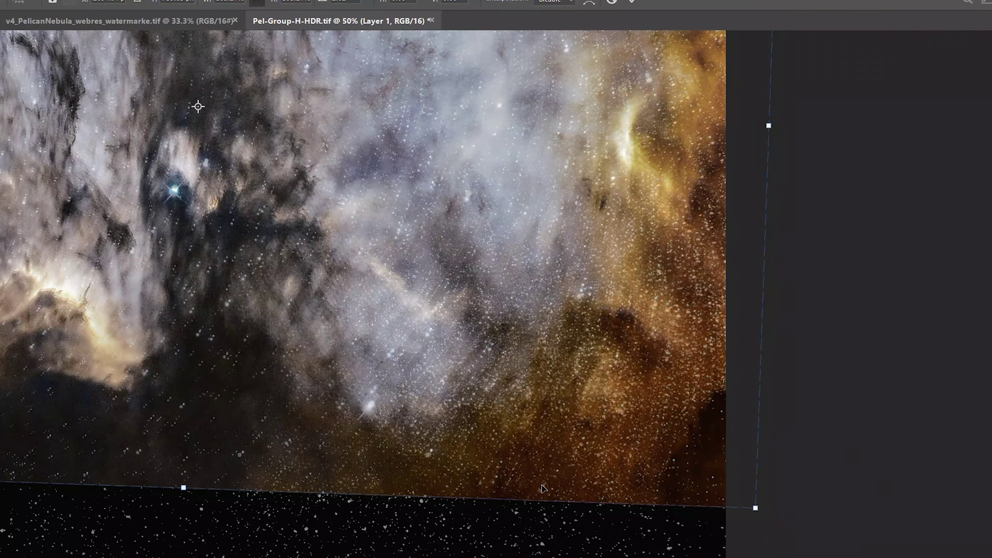
drag(547, 504, 547, 513)
drag(777, 130, 771, 129)
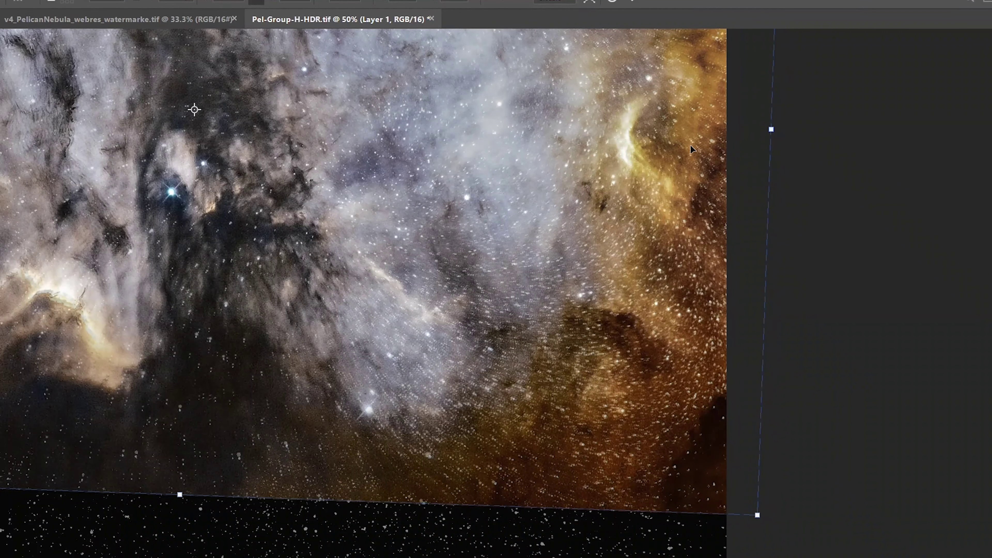
scroll(364, 293, up, 5)
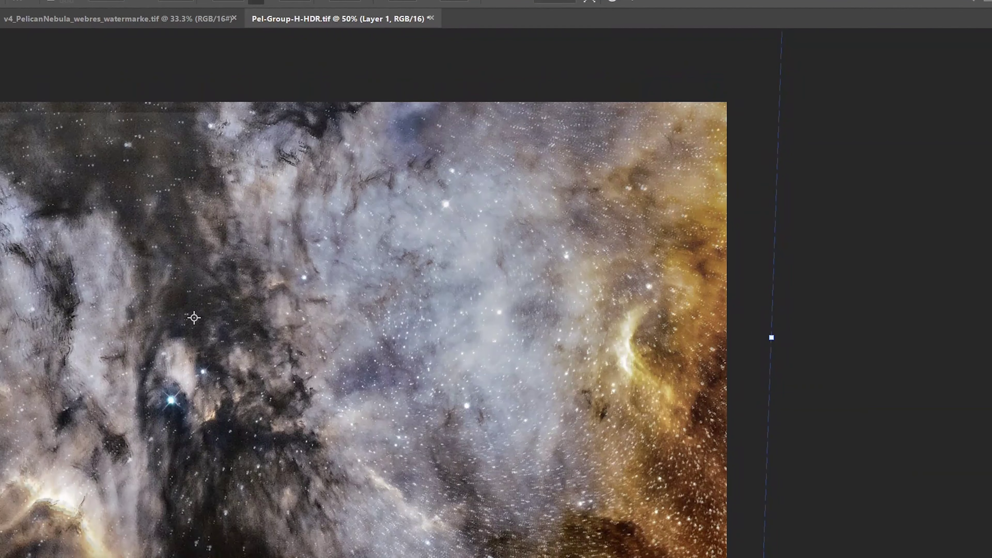
drag(780, 155, 787, 157)
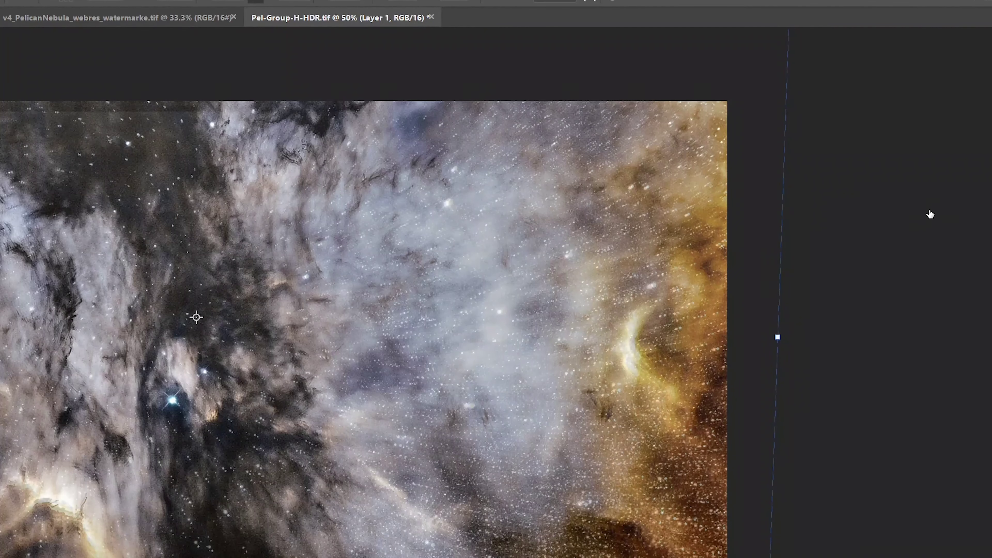
scroll(878, 202, down, 2)
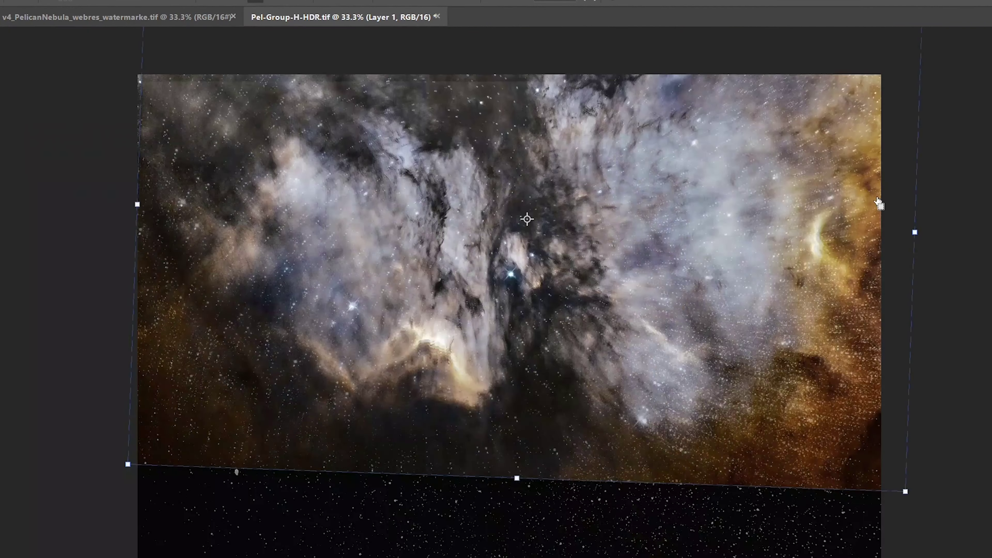
key(Return)
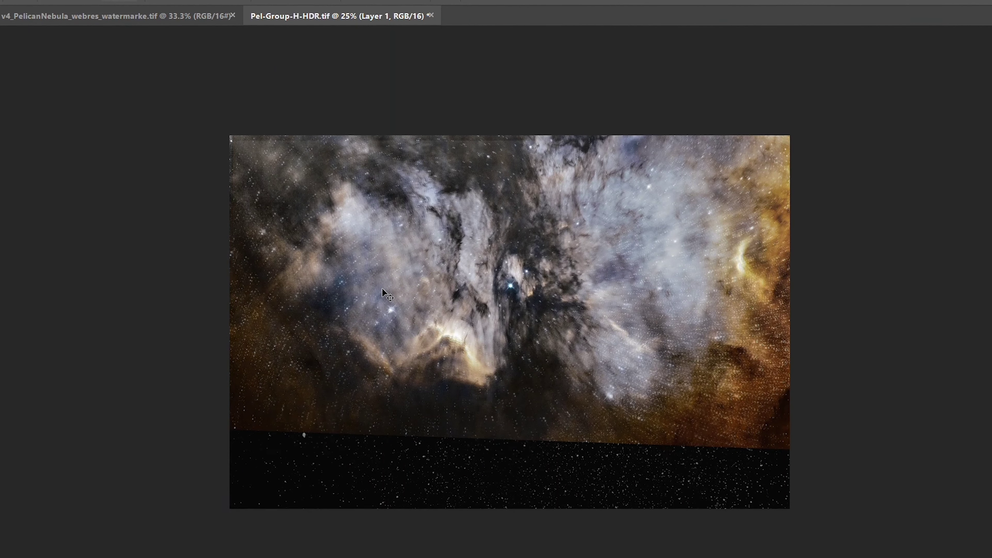
Crop the composite to the nebula area, cutting off the mismatched borders and dark lower strip, and merge Layer 1 down.
key(ctrl+plus)
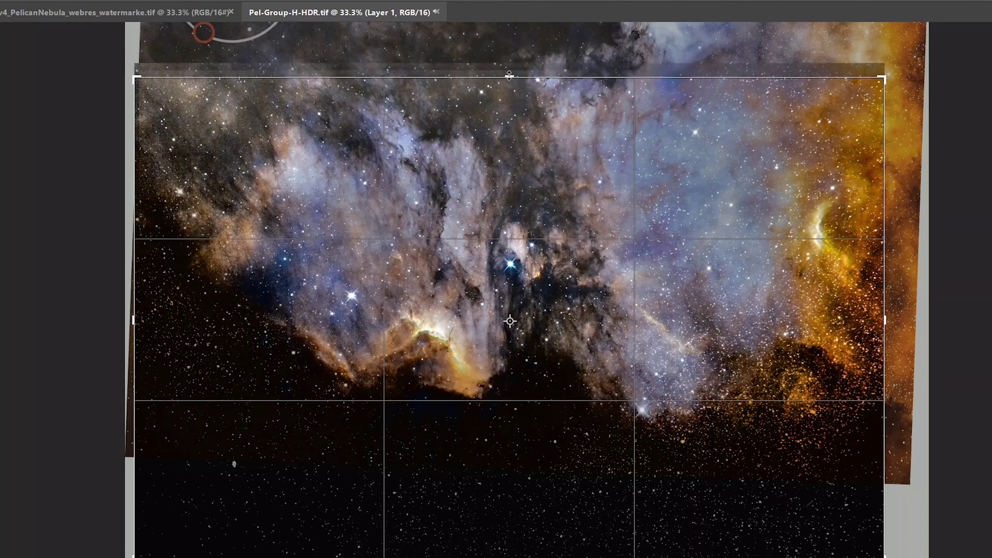
key(c)
drag(515, 75, 517, 74)
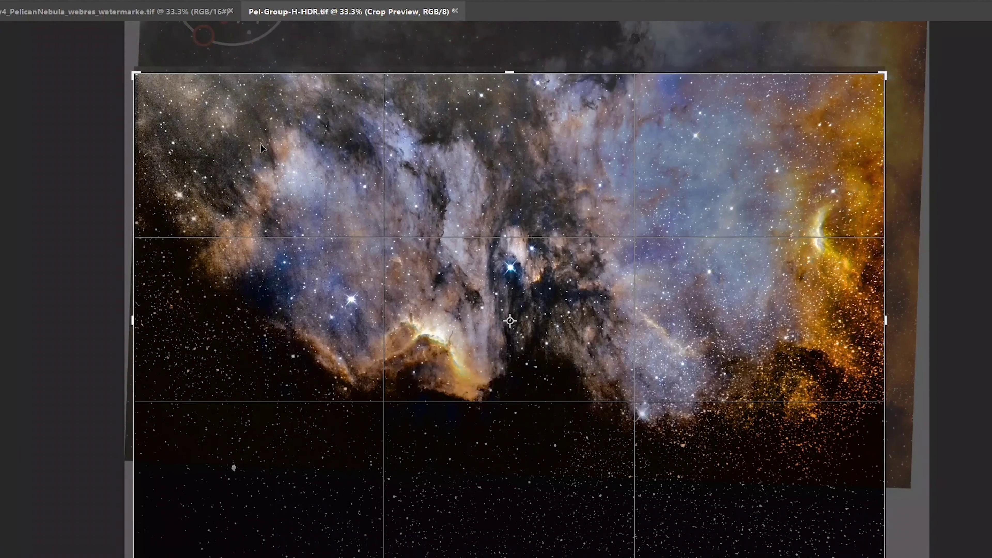
drag(134, 321, 143, 320)
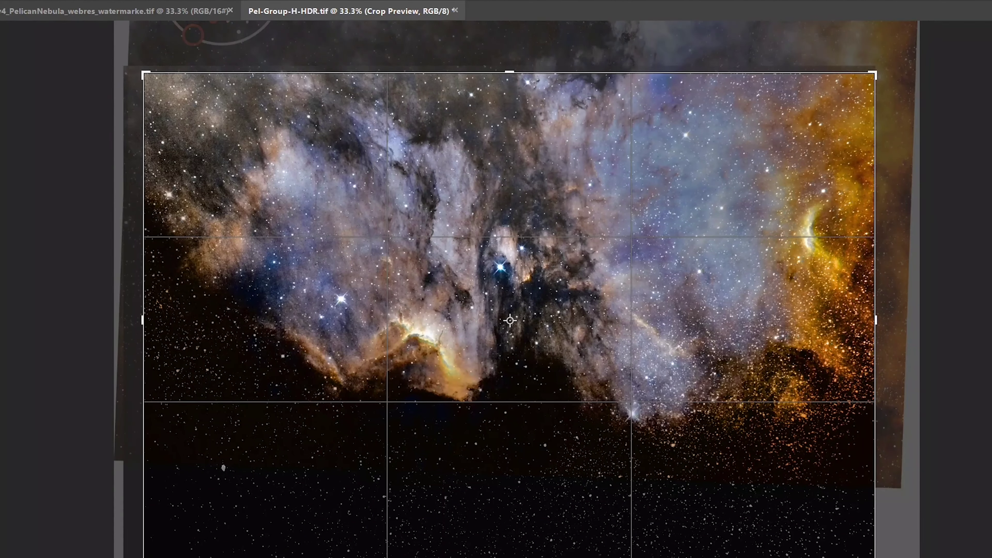
drag(520, 557, 523, 508)
drag(876, 319, 817, 321)
key(Return)
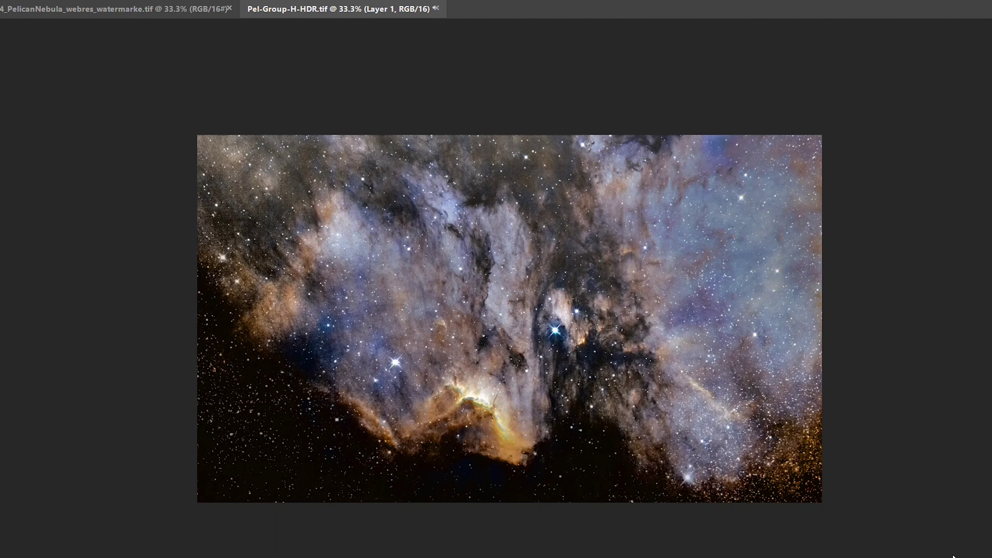
key(ctrl+e)
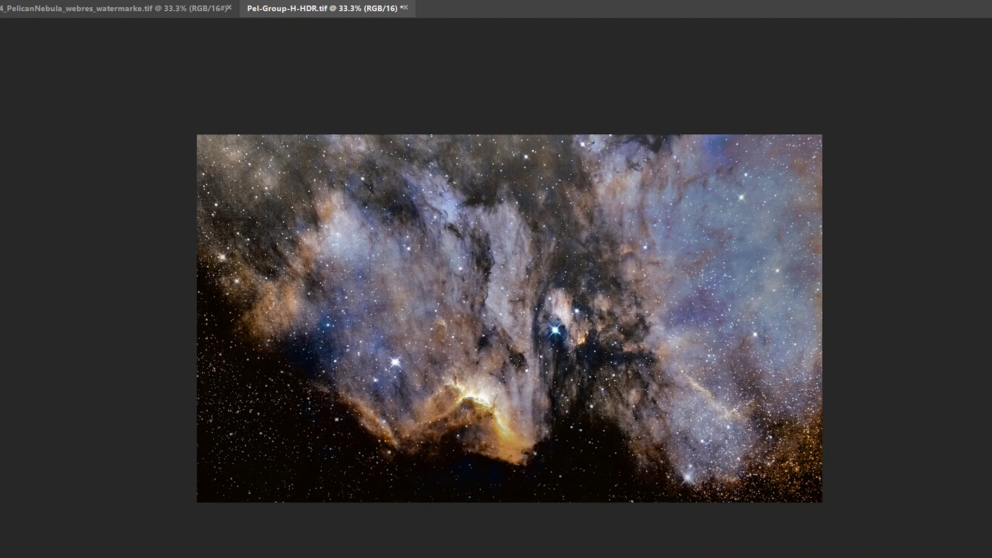